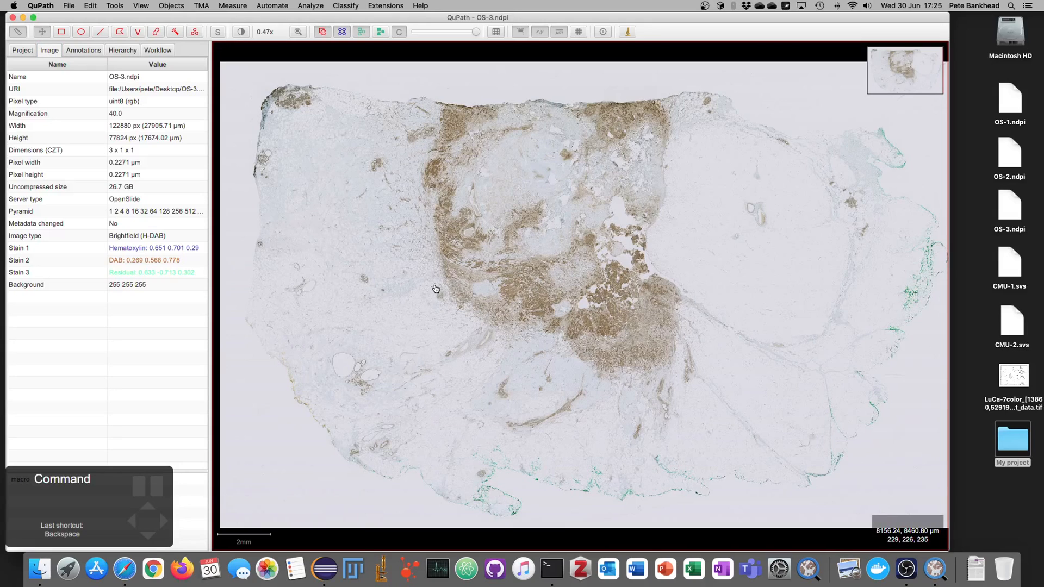
# - Find the Create thresholder command and open it for the OS-3.ndpi image
pyautogui.press('super+l')
pyautogui.write('tre')
pyautogui.press('BackSpace')
pyautogui.press('BackSpace')
pyautogui.write('hre')
pyautogui.press('Return')
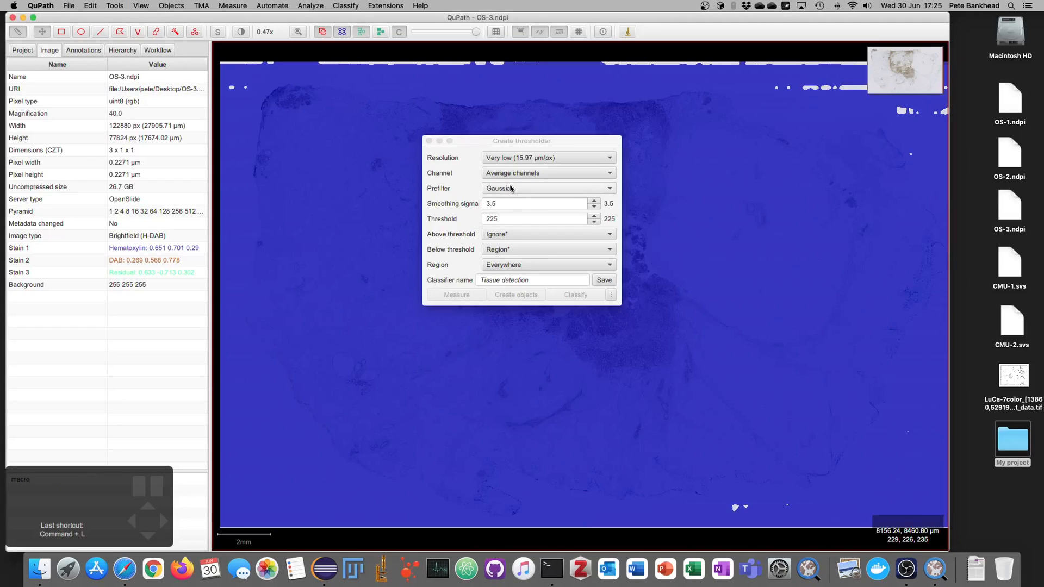
# - Set the thresholder channel to DAB, with a smoothing sigma of 1 and a threshold of 1
pyautogui.click(510, 187)
pyautogui.click(510, 186)
pyautogui.click(510, 172)
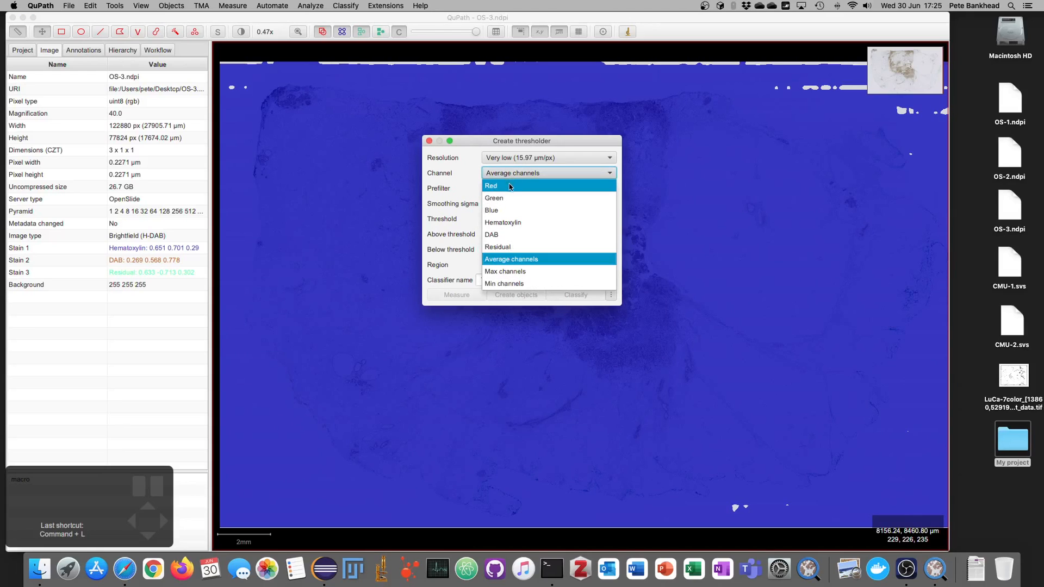
pyautogui.click(505, 239)
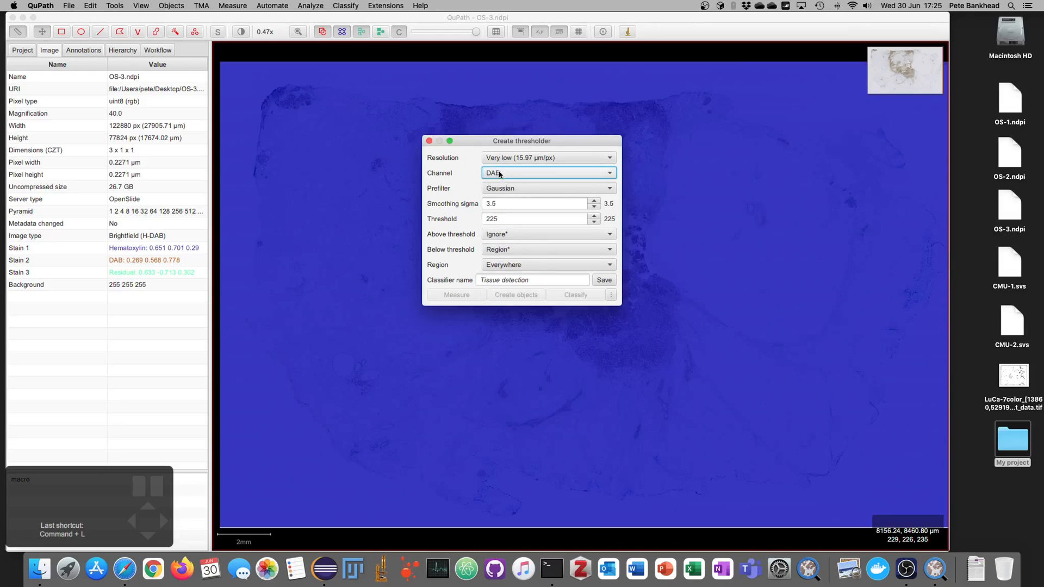
pyautogui.click(502, 203)
pyautogui.press('Tab')
pyautogui.press('Tab')
pyautogui.moveTo(512, 141); pyautogui.dragTo(436, 136)
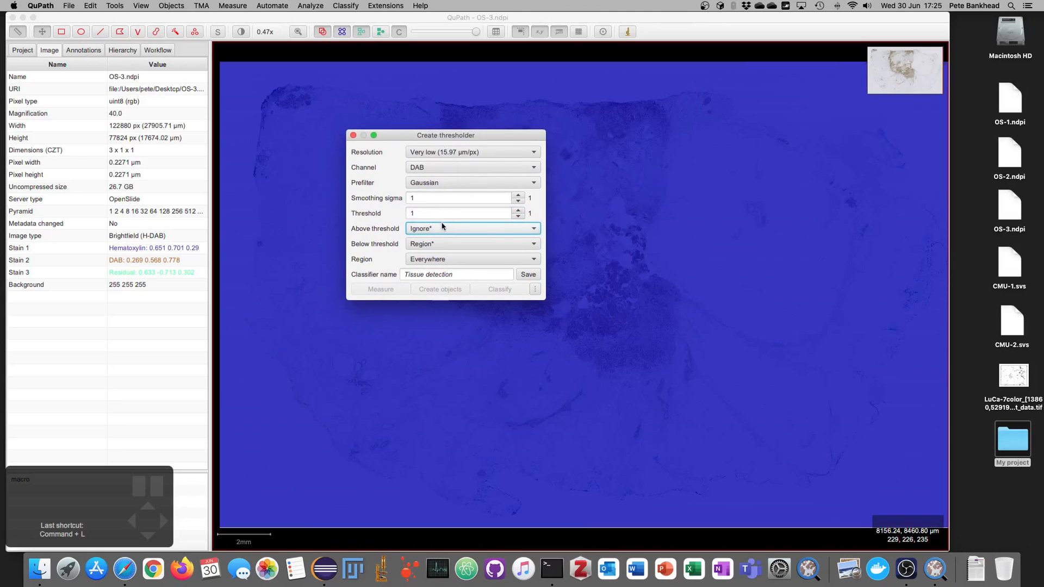
# - Assign Unclassified to pixels above the threshold and Tumor to pixels below it
pyautogui.click(441, 229)
pyautogui.click(427, 241)
pyautogui.click(427, 244)
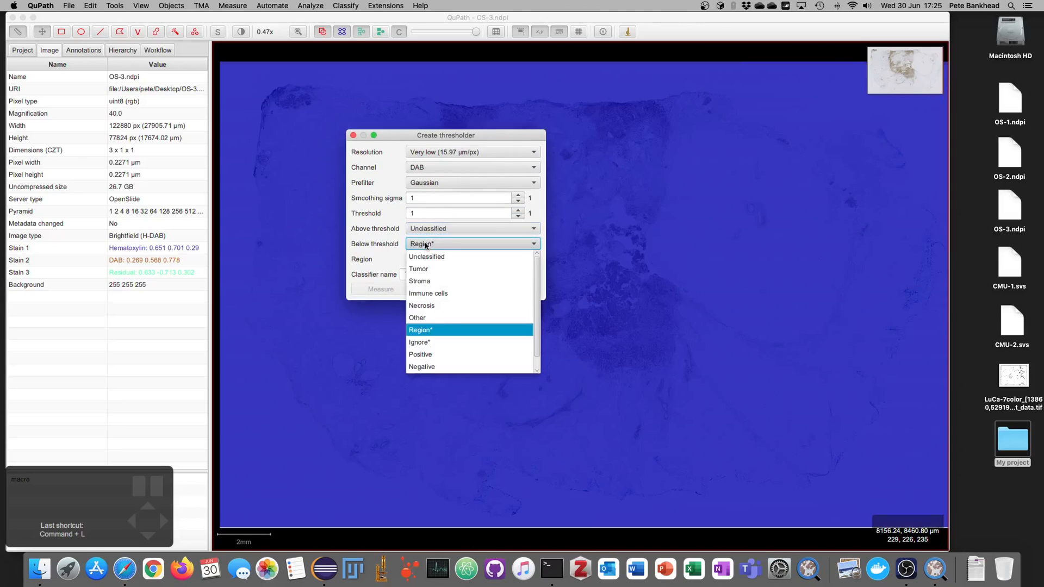
pyautogui.click(422, 267)
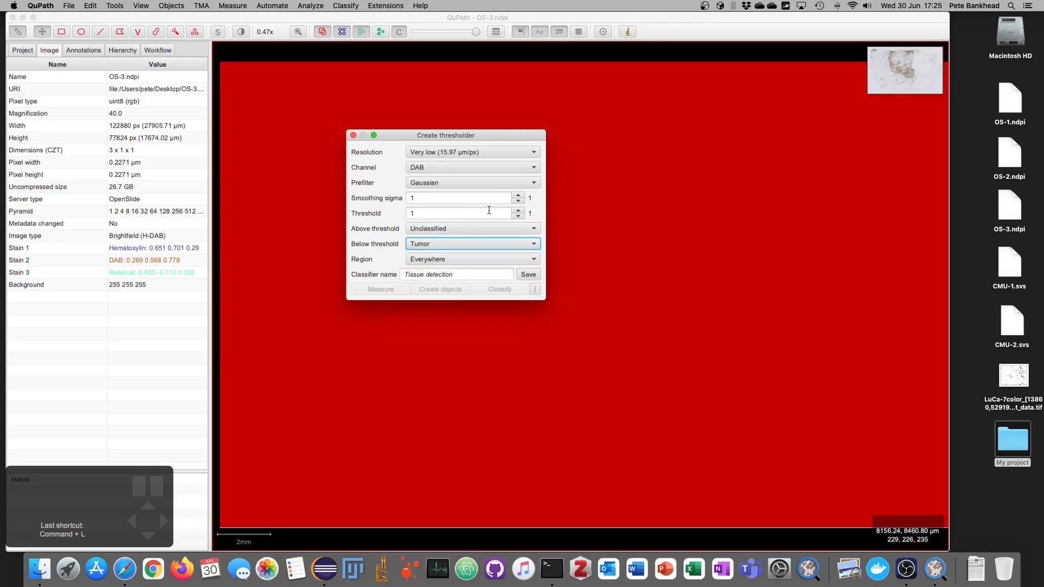
# - Lower the DAB threshold to 0.15
pyautogui.click(519, 216)
pyautogui.click(520, 216)
pyautogui.click(519, 217)
pyautogui.click(519, 217)
pyautogui.click(519, 216)
pyautogui.click(519, 216)
pyautogui.click(519, 217)
pyautogui.click(519, 216)
pyautogui.click(519, 216)
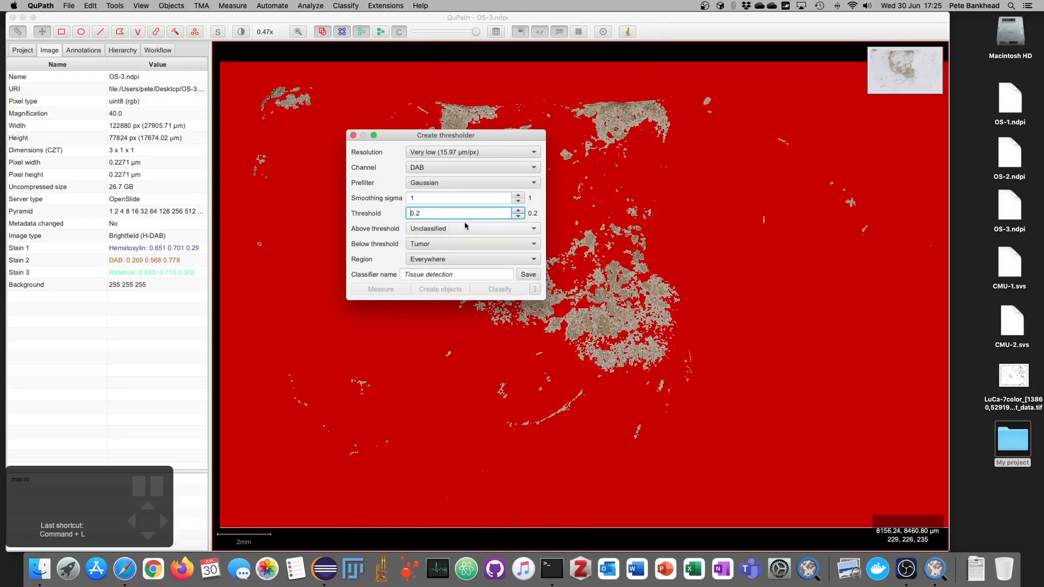
pyautogui.click(519, 216)
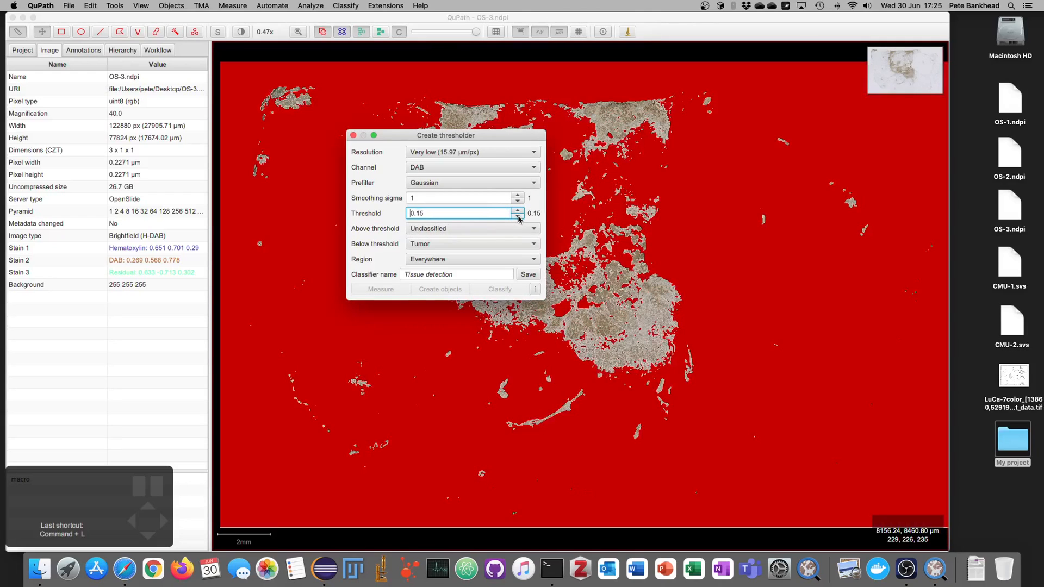
# - Swap the two classes so Tumor applies above the threshold and Unclassified below it
pyautogui.doubleClick(381, 230)
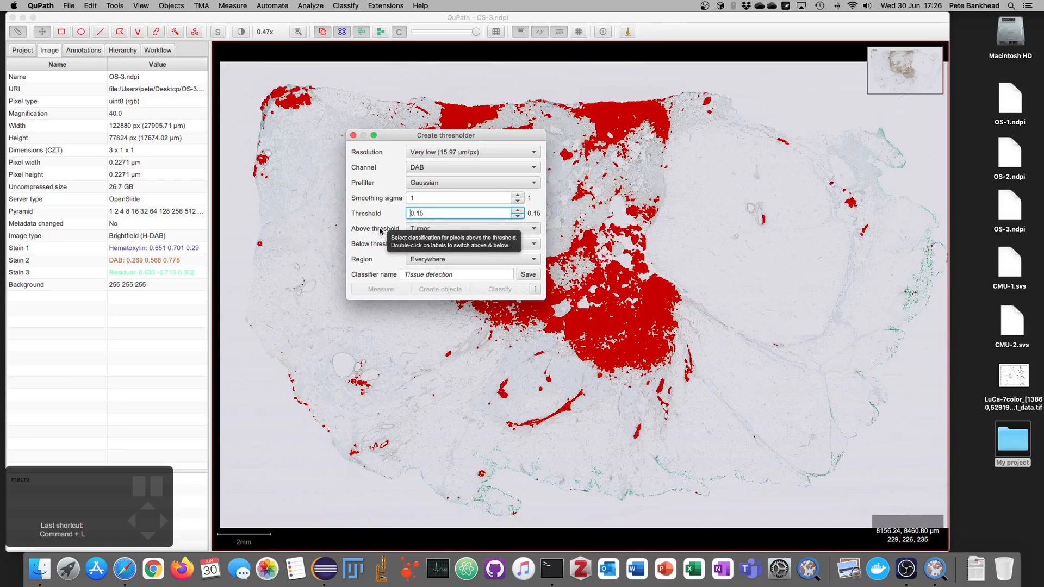
pyautogui.moveTo(453, 137); pyautogui.dragTo(391, 182)
pyautogui.click(386, 276)
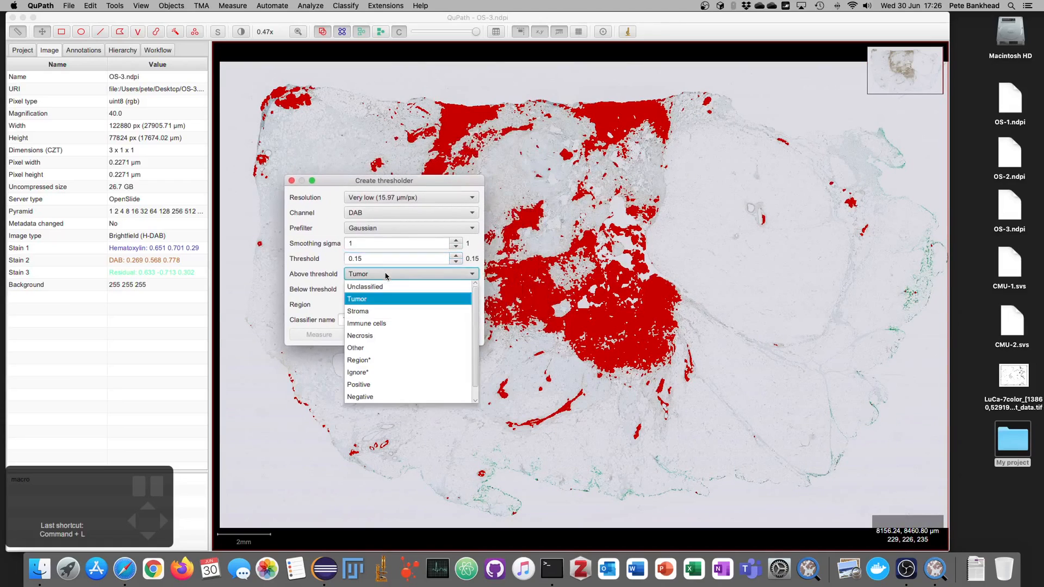
pyautogui.click(384, 274)
pyautogui.doubleClick(327, 277)
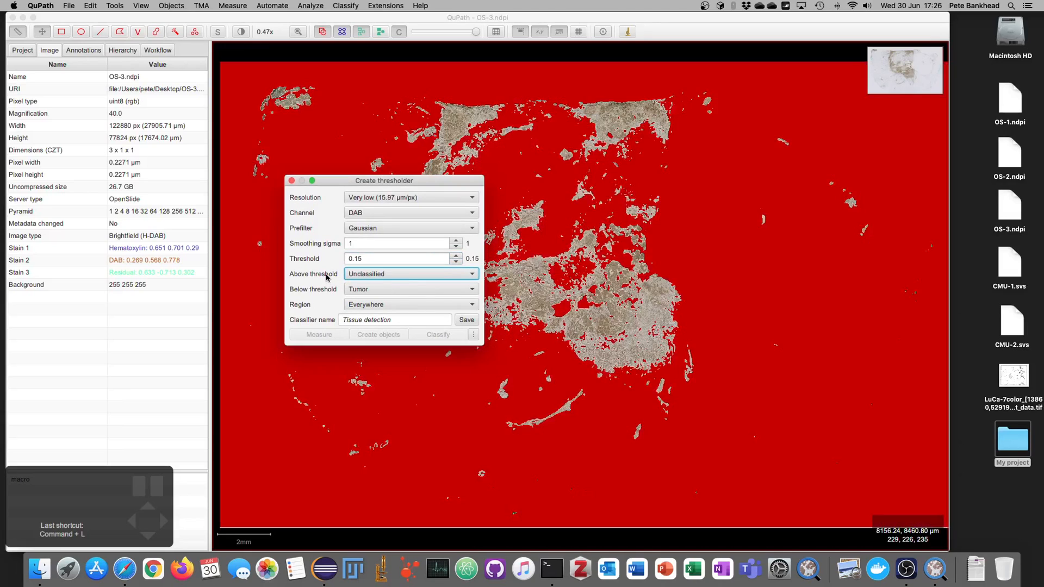
pyautogui.doubleClick(327, 277)
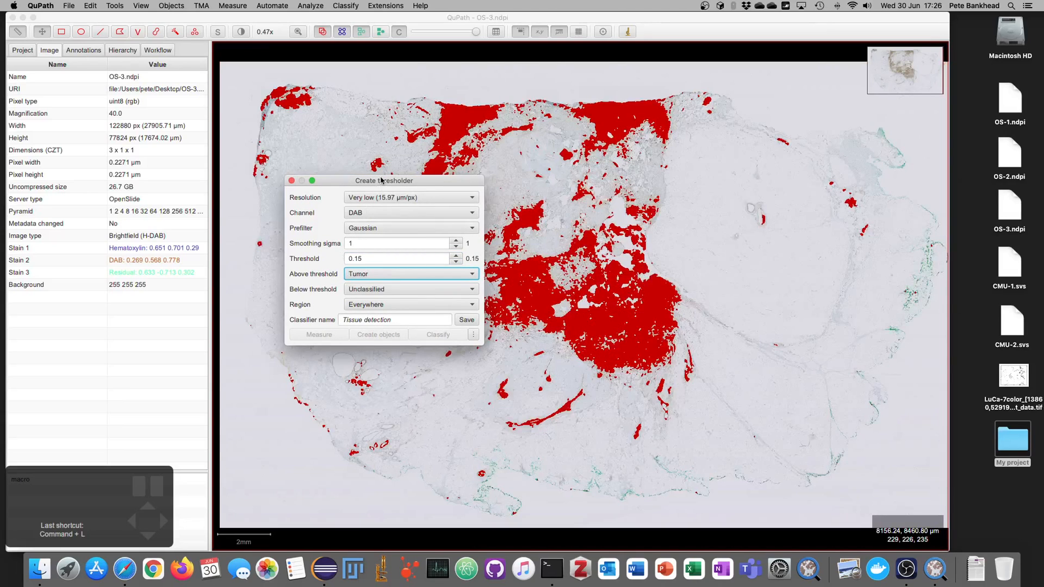
pyautogui.moveTo(382, 180); pyautogui.dragTo(363, 201)
# - Try threshold values slightly around 0.15 to compare the Tumor overlay, ending back at 0.15
pyautogui.scroll(1, 511, 310)
pyautogui.click(514, 308)
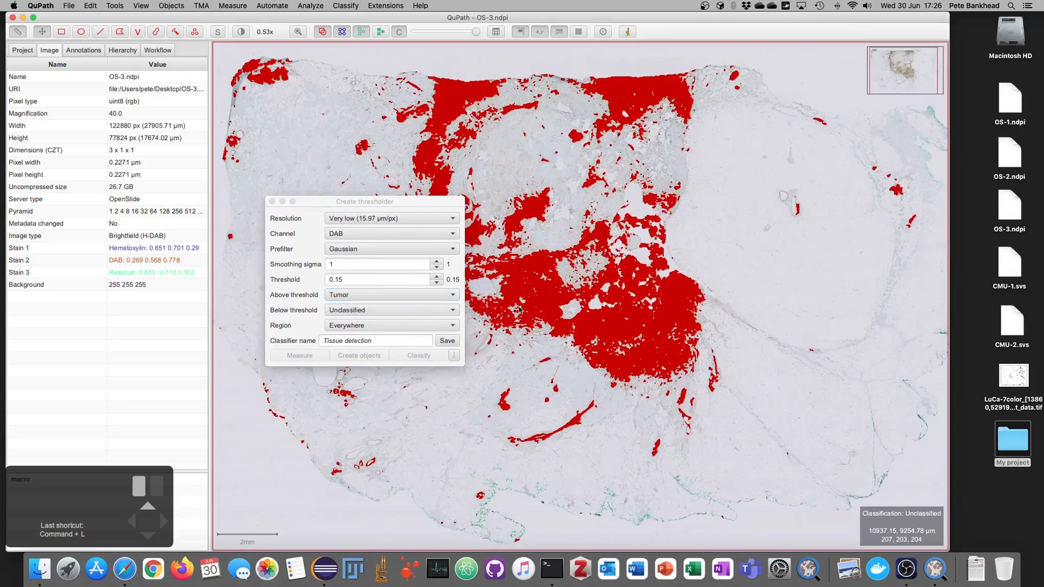
pyautogui.moveTo(514, 308); pyautogui.dragTo(600, 278)
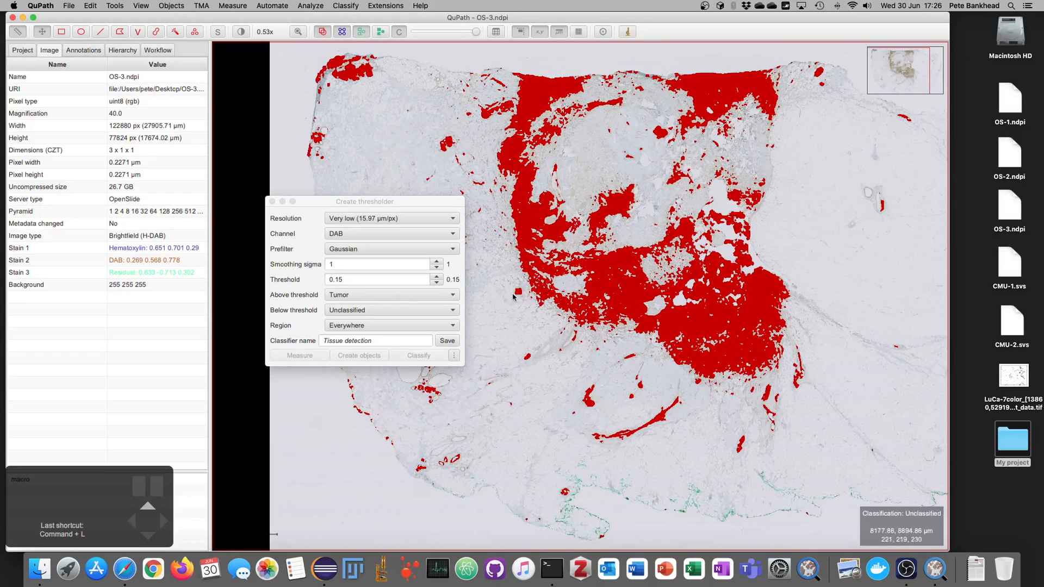
pyautogui.click(436, 283)
pyautogui.click(435, 278)
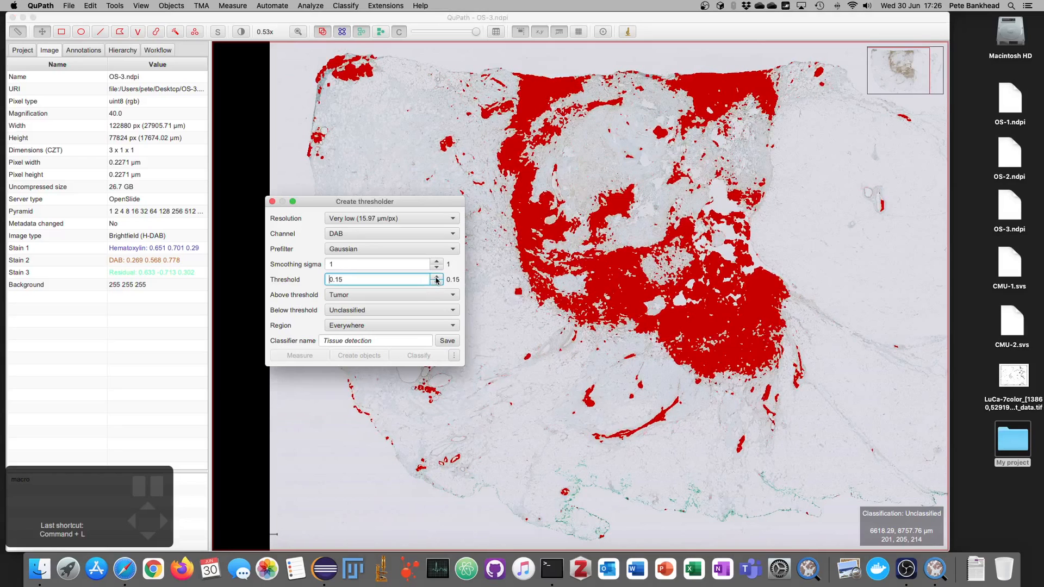
pyautogui.click(436, 277)
pyautogui.click(436, 284)
pyautogui.click(435, 284)
pyautogui.click(436, 277)
# - Make the classification overlay more transparent and set the thresholder resolution to Low (3.63 µm/px)
pyautogui.moveTo(476, 32)
pyautogui.mouseDown()
pyautogui.moveTo(403, 34)
pyautogui.moveTo(456, 31)
pyautogui.mouseUp()
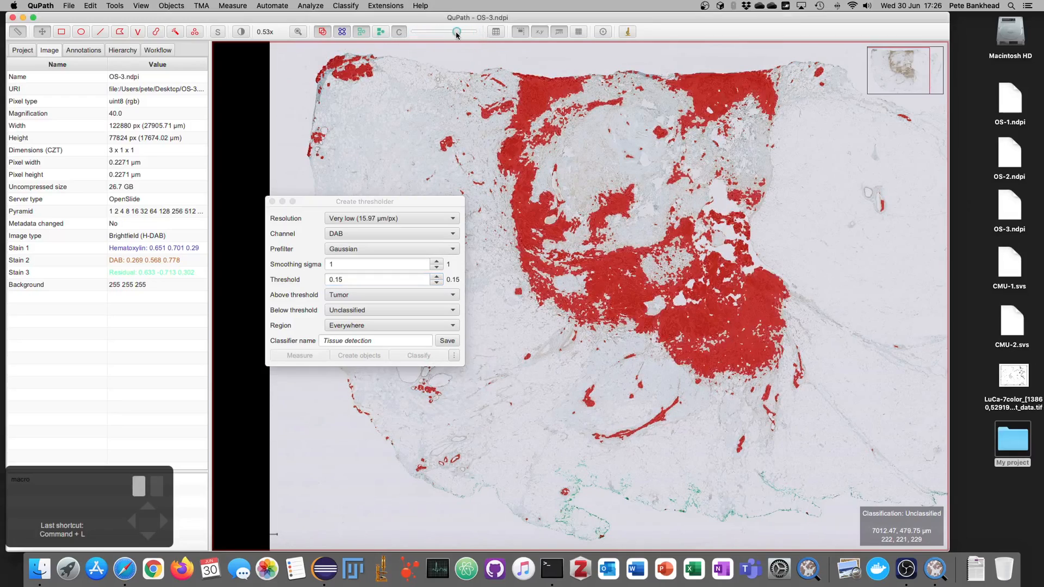
pyautogui.scroll(5, 629, 271)
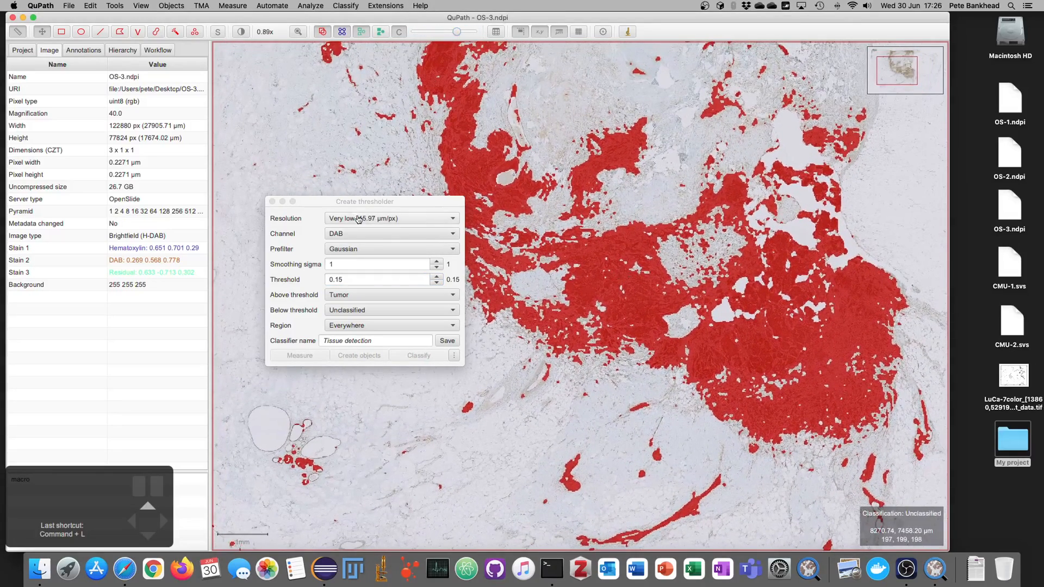
pyautogui.click(354, 219)
pyautogui.click(352, 304)
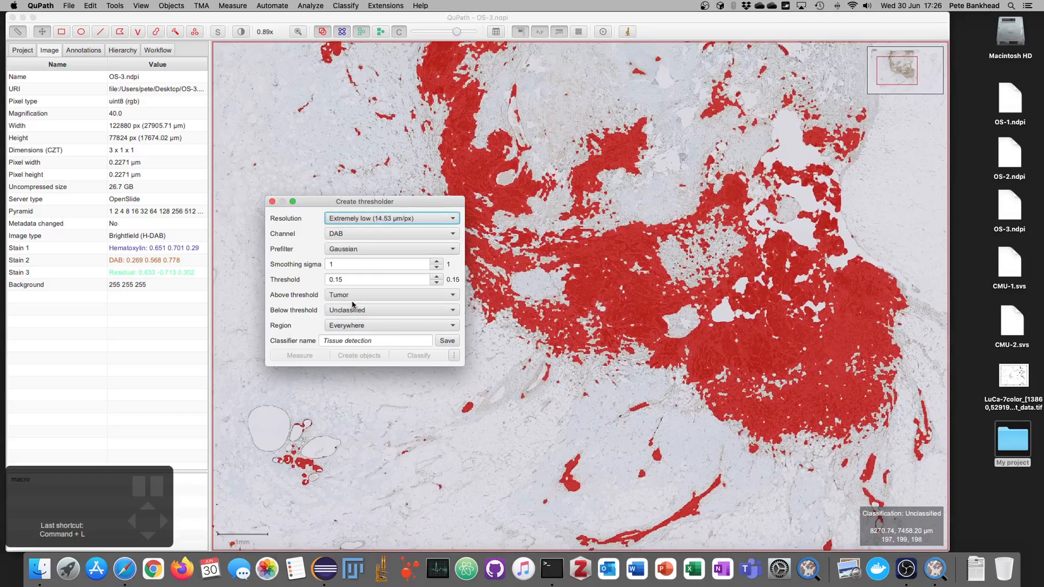
pyautogui.click(345, 218)
pyautogui.click(344, 281)
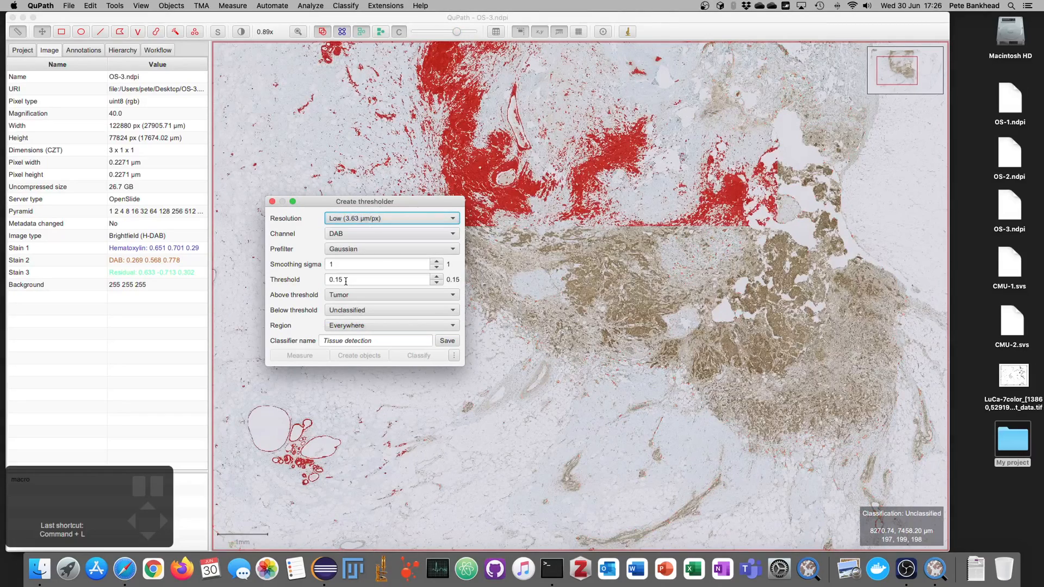
# - Try higher smoothing sigma values and return the sigma to 1
pyautogui.click(436, 261)
pyautogui.click(437, 261)
pyautogui.click(436, 262)
pyautogui.click(437, 267)
pyautogui.click(437, 268)
pyautogui.click(437, 267)
# - Draw a rectangle annotation of about 47,432,000 µm² over the left part of the brown-stained tissue
pyautogui.moveTo(565, 286); pyautogui.dragTo(608, 295)
pyautogui.scroll(3, 586, 300)
pyautogui.scroll(-4, 587, 300)
pyautogui.scroll(-5, 608, 294)
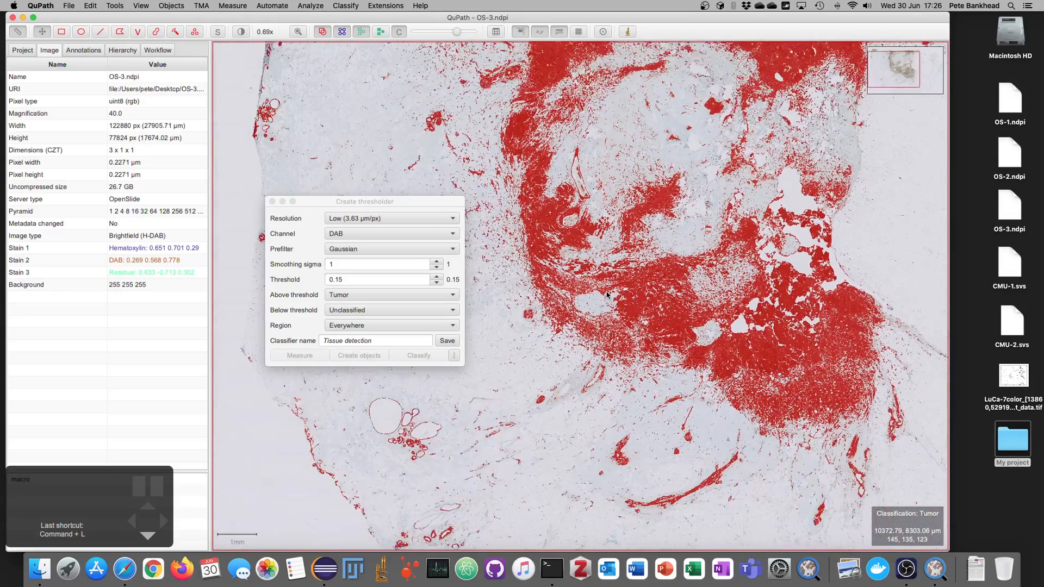
pyautogui.click(62, 32)
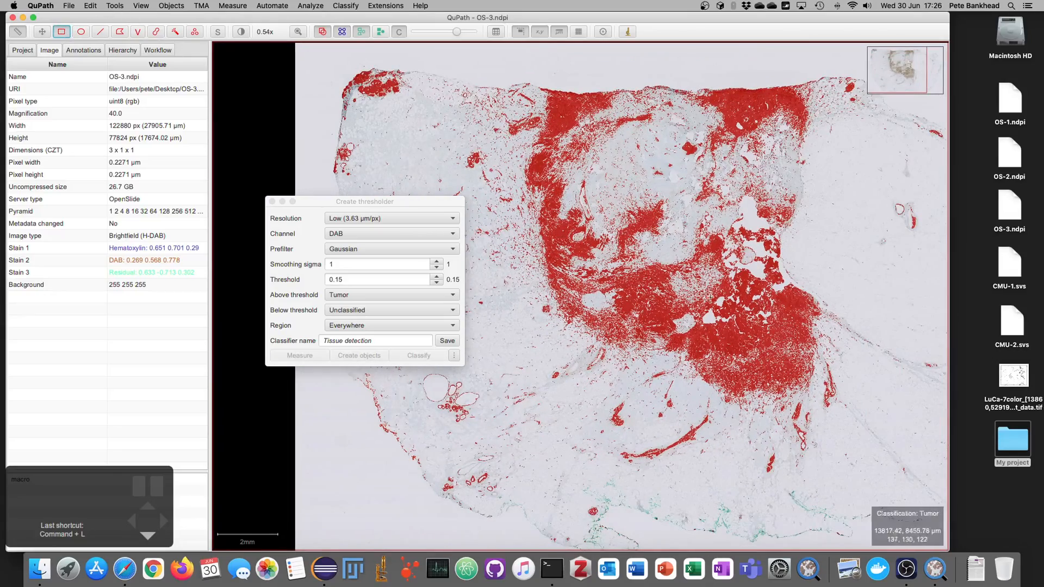
pyautogui.moveTo(503, 123); pyautogui.dragTo(682, 363)
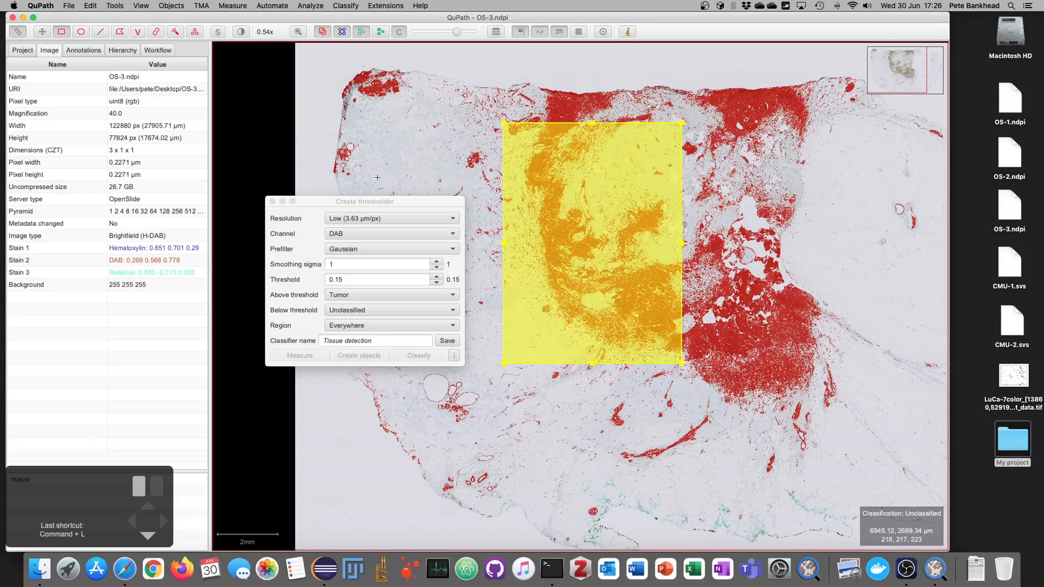
# - Show the rectangle's live measurements in an enlarged table and move its centroid to about (10466, 6250) µm
pyautogui.click(83, 50)
pyautogui.moveTo(113, 303); pyautogui.dragTo(113, 219)
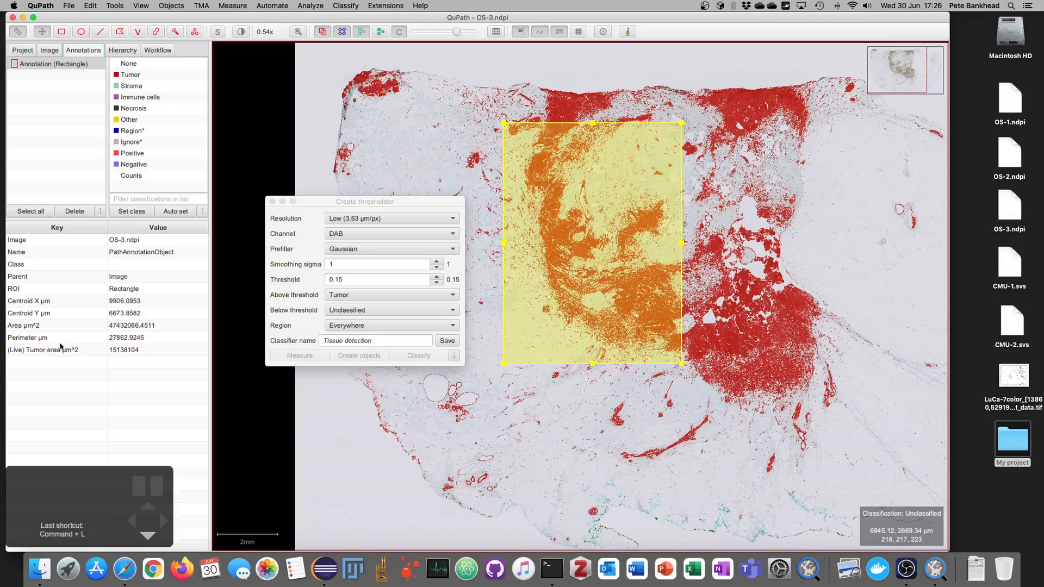
pyautogui.moveTo(582, 297)
pyautogui.mouseDown()
pyautogui.moveTo(530, 256)
pyautogui.moveTo(613, 317)
pyautogui.moveTo(625, 280)
pyautogui.moveTo(684, 218)
pyautogui.moveTo(580, 219)
pyautogui.moveTo(576, 366)
pyautogui.moveTo(617, 281)
pyautogui.moveTo(543, 253)
pyautogui.moveTo(565, 261)
pyautogui.mouseUp()
# - Set the class above the threshold to Positive and below it to Negative, and move the rectangle's centroid to about (9669, 5673) µm
pyautogui.click(352, 297)
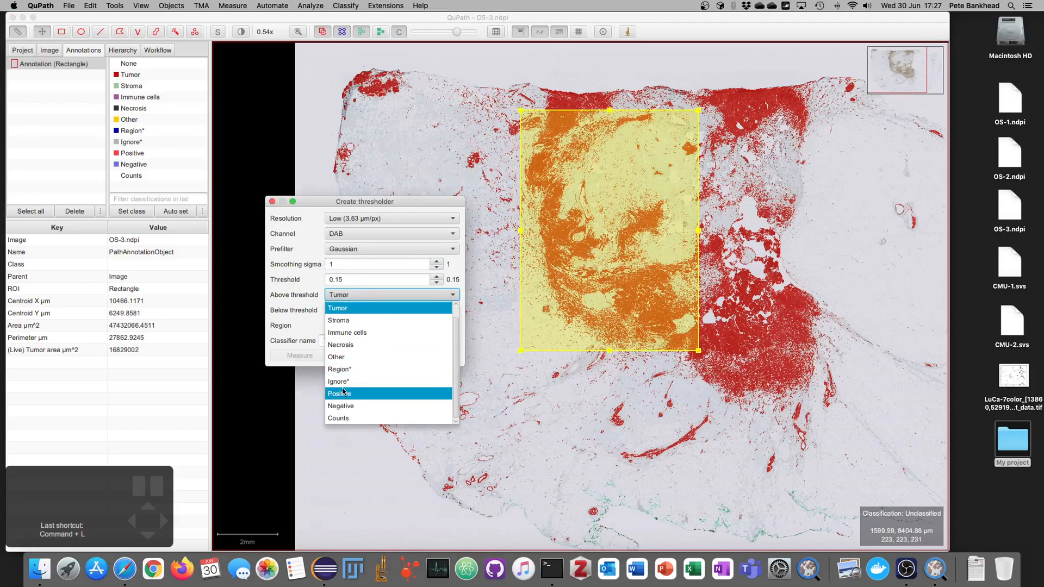
pyautogui.click(343, 393)
pyautogui.click(347, 311)
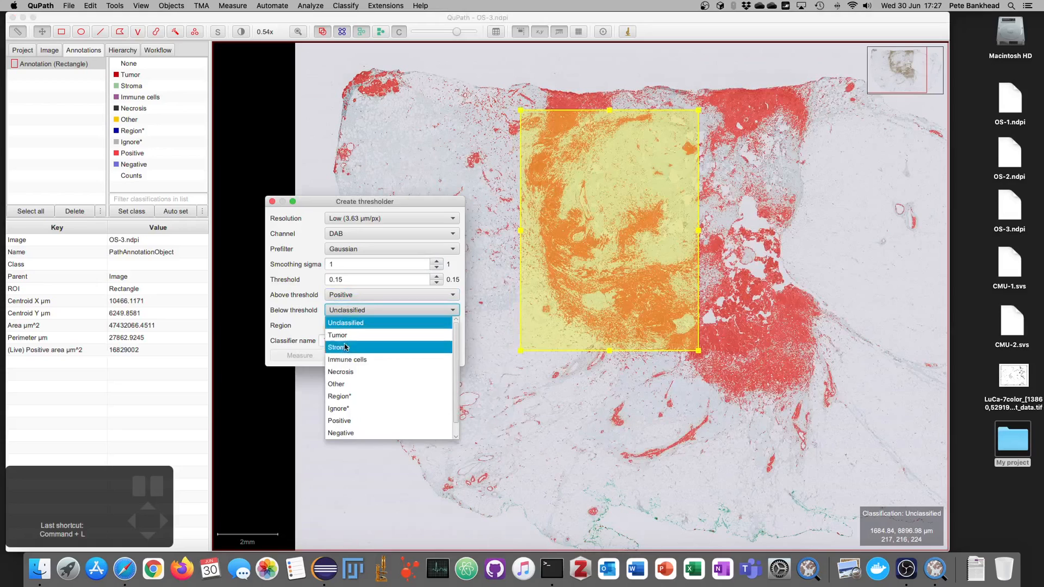
pyautogui.click(346, 421)
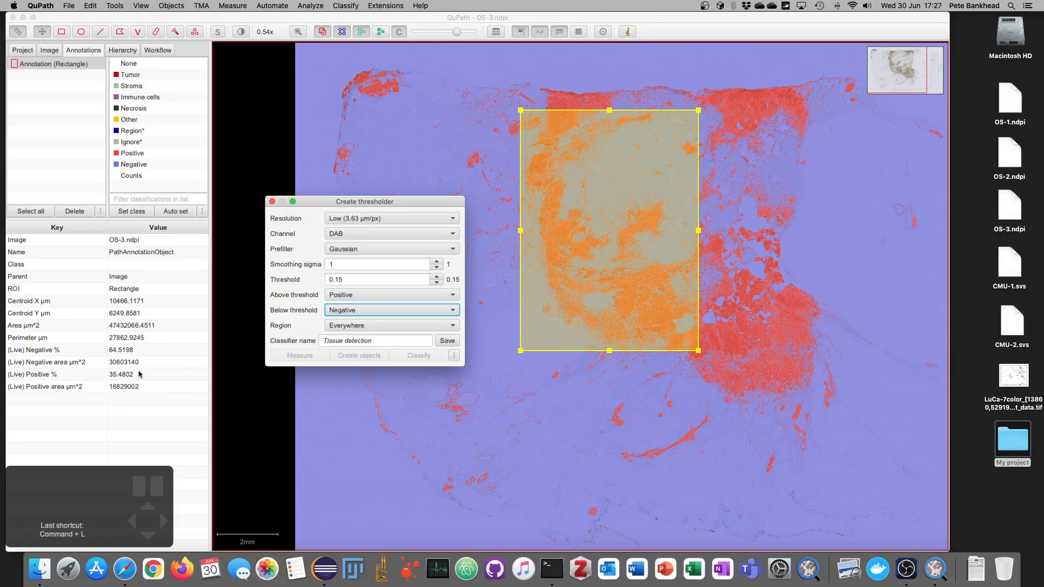
pyautogui.moveTo(586, 297); pyautogui.dragTo(564, 280)
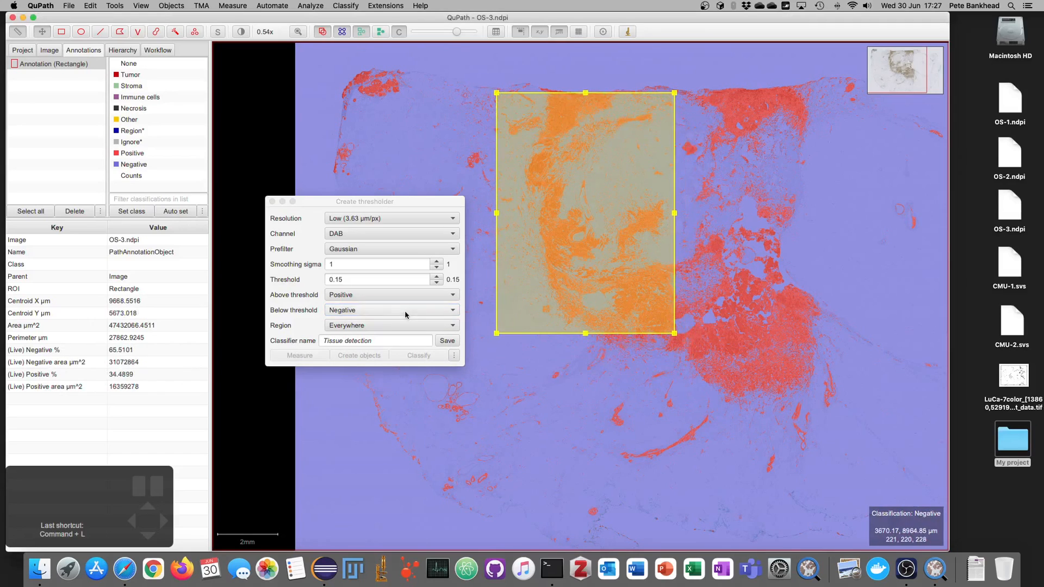
# - Try Ignore* as the below-threshold class to compare the live measurements, and restore Negative
pyautogui.click(373, 310)
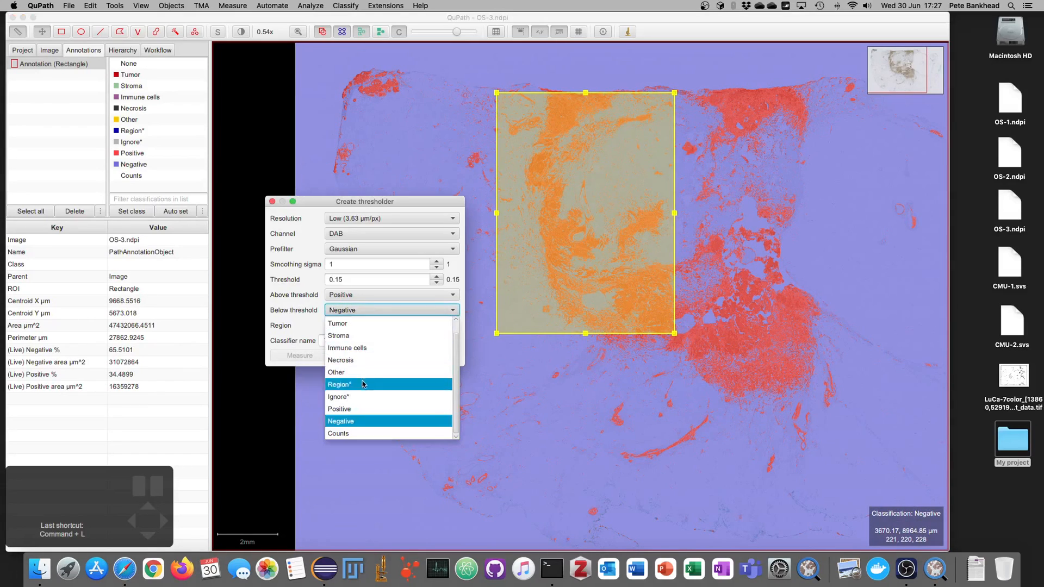
pyautogui.click(363, 397)
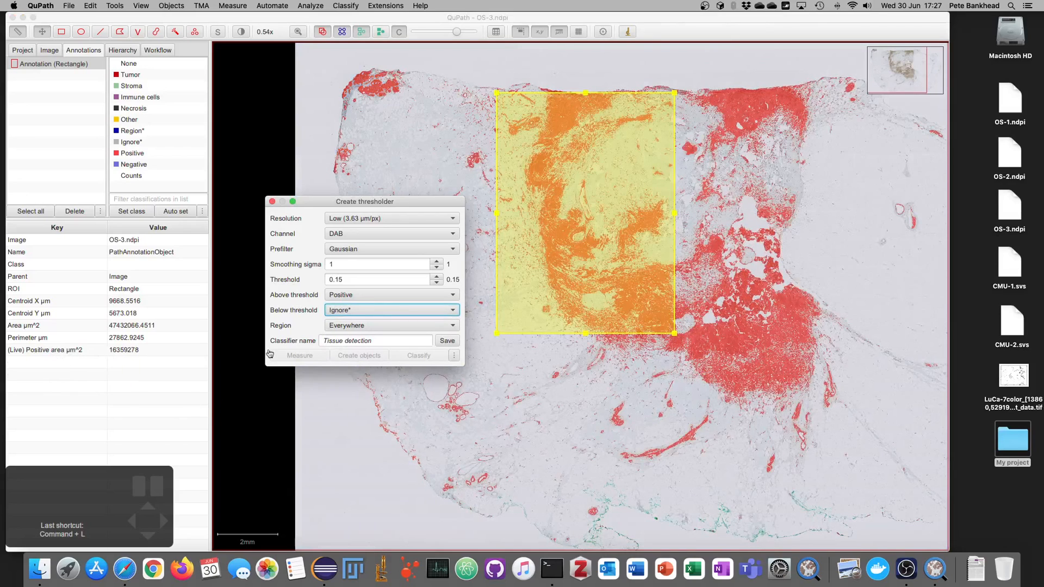
pyautogui.click(370, 311)
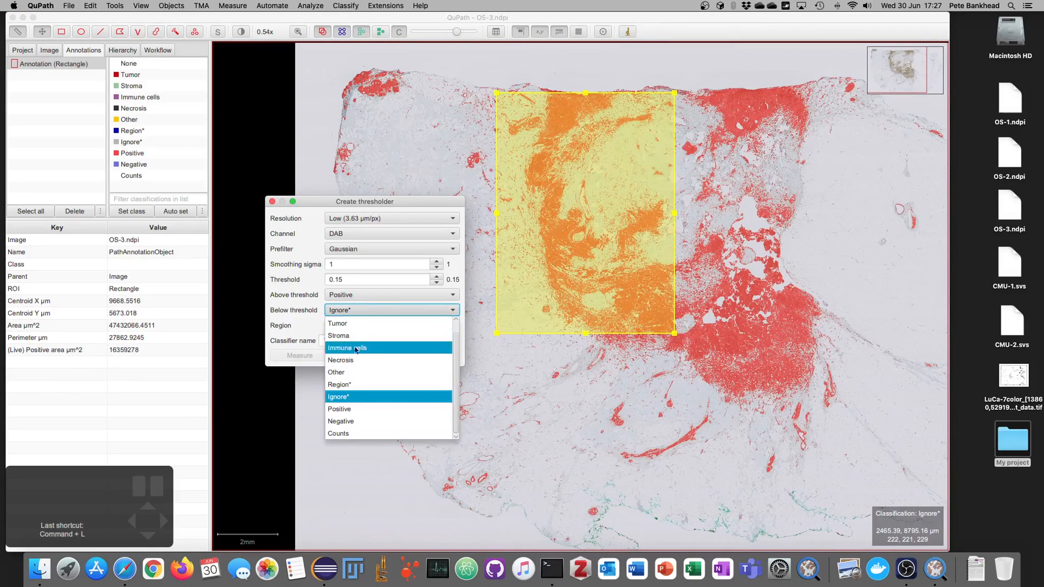
pyautogui.click(345, 422)
# - Move the rectangle's centroid to about (10076, 5741) µm and set the threshold to 0.2
pyautogui.moveTo(595, 221)
pyautogui.mouseDown()
pyautogui.moveTo(607, 296)
pyautogui.moveTo(655, 293)
pyautogui.moveTo(718, 228)
pyautogui.moveTo(587, 200)
pyautogui.moveTo(563, 211)
pyautogui.moveTo(589, 234)
pyautogui.mouseUp()
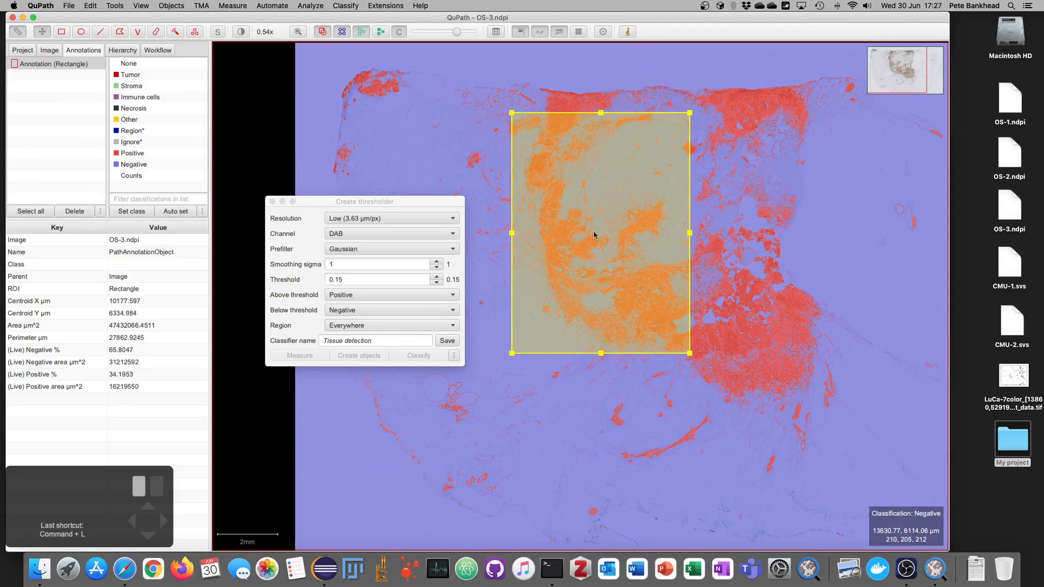
pyautogui.moveTo(591, 169); pyautogui.dragTo(587, 151)
pyautogui.click(437, 277)
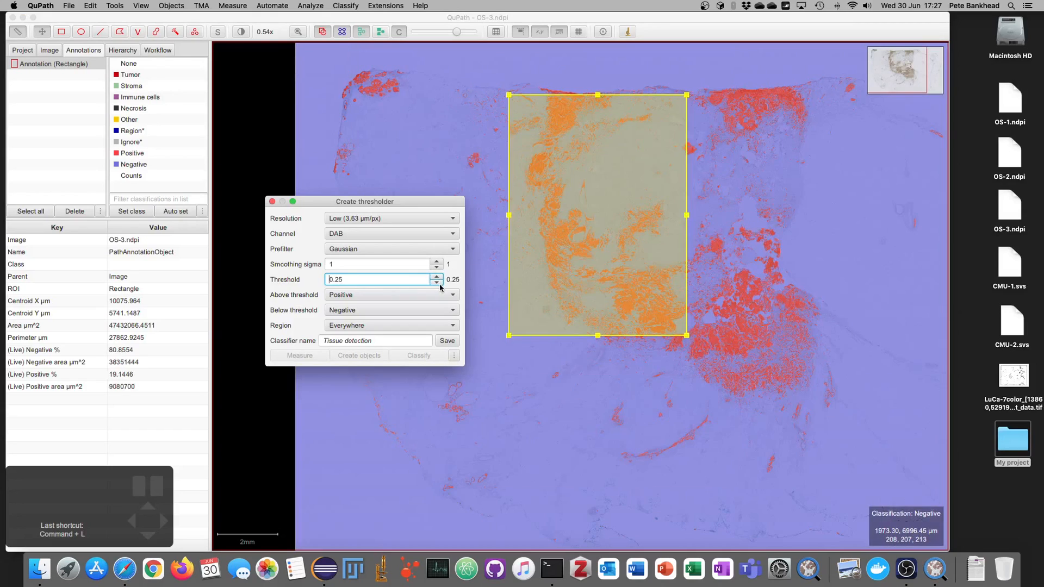
# - Compare resolutions by setting Extremely low (14.53 µm/px) first and Very high (0.45 µm/px) second
pyautogui.click(395, 220)
pyautogui.click(370, 300)
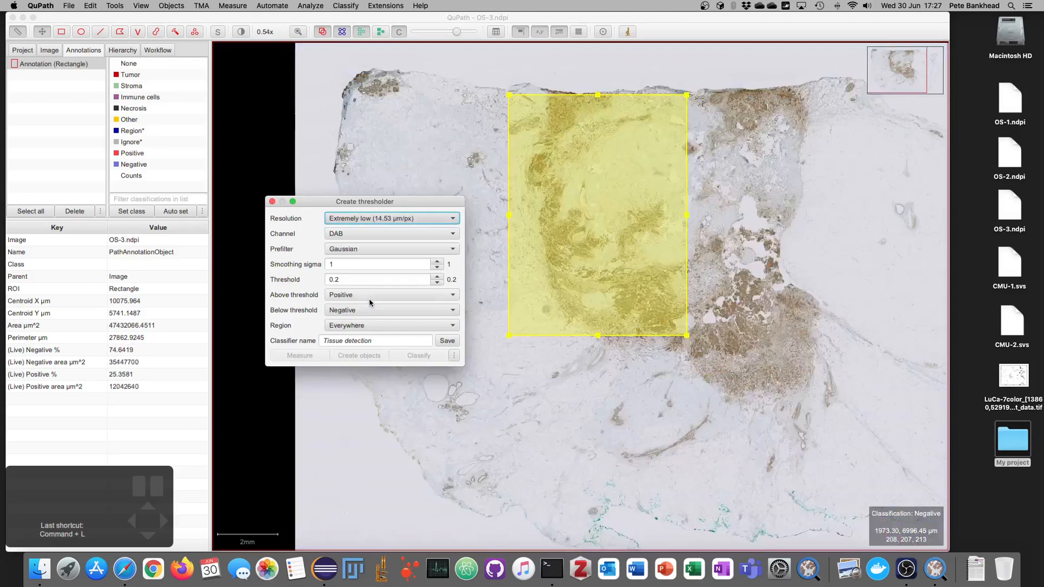
pyautogui.click(395, 219)
pyautogui.click(395, 220)
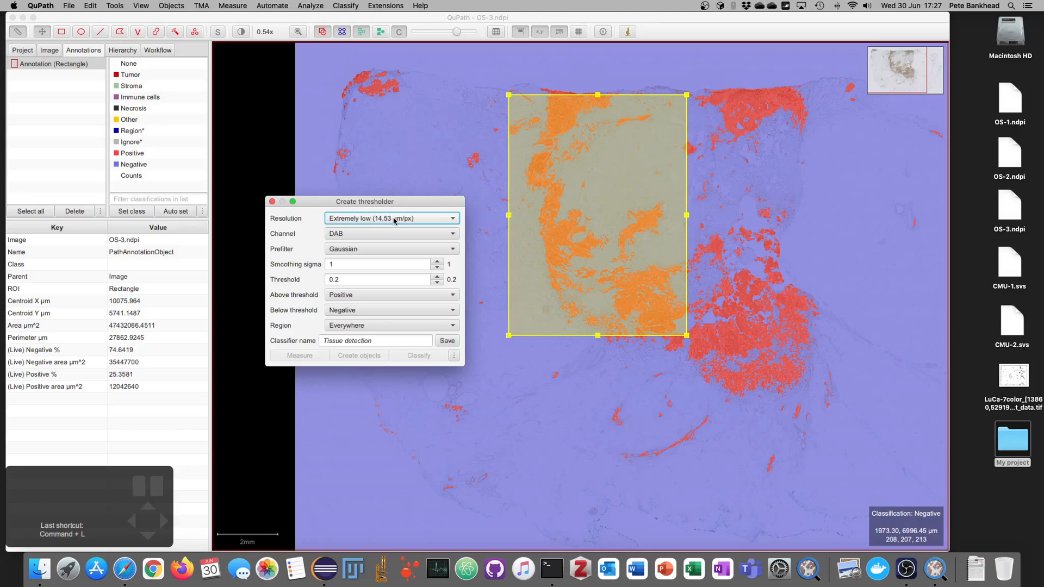
pyautogui.click(395, 219)
pyautogui.click(382, 244)
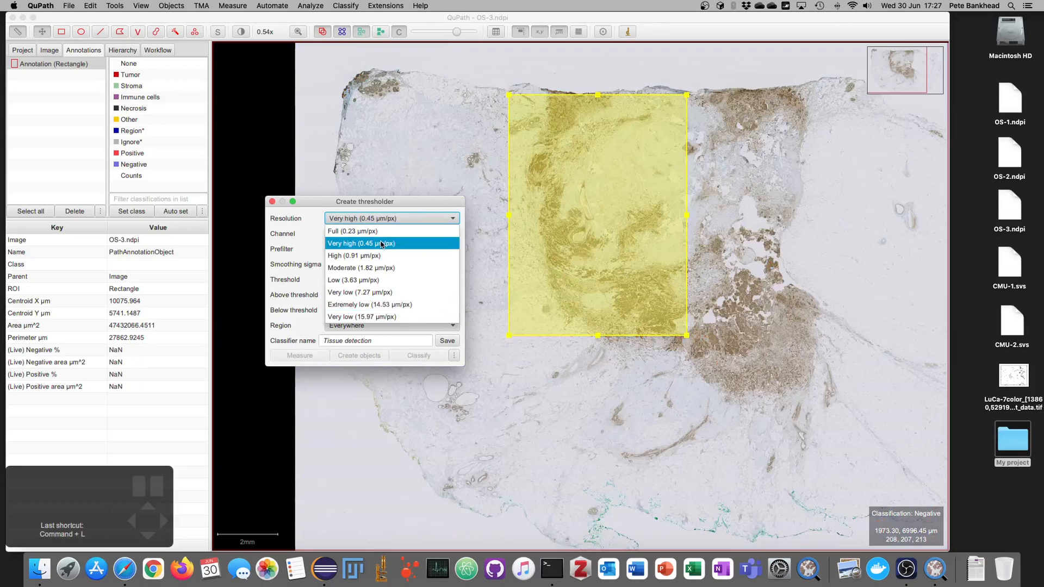
# - Move the rectangle's centroid to about (10466, 5402) µm and limit the thresholder's region to Any annotations
pyautogui.moveTo(576, 208); pyautogui.dragTo(587, 197)
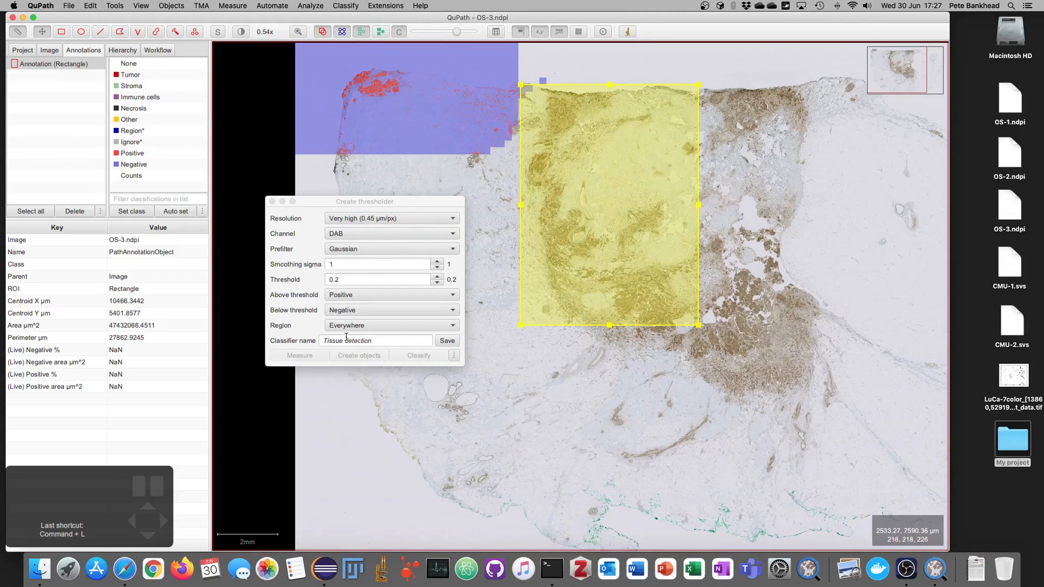
pyautogui.click(350, 326)
pyautogui.click(348, 361)
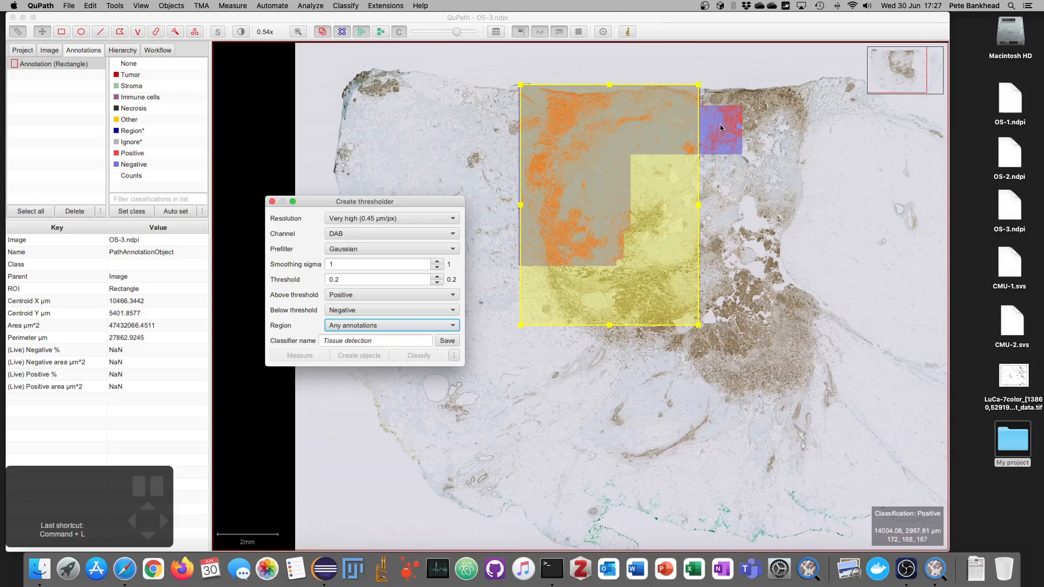
pyautogui.scroll(3, 719, 122)
pyautogui.scroll(-2, 720, 122)
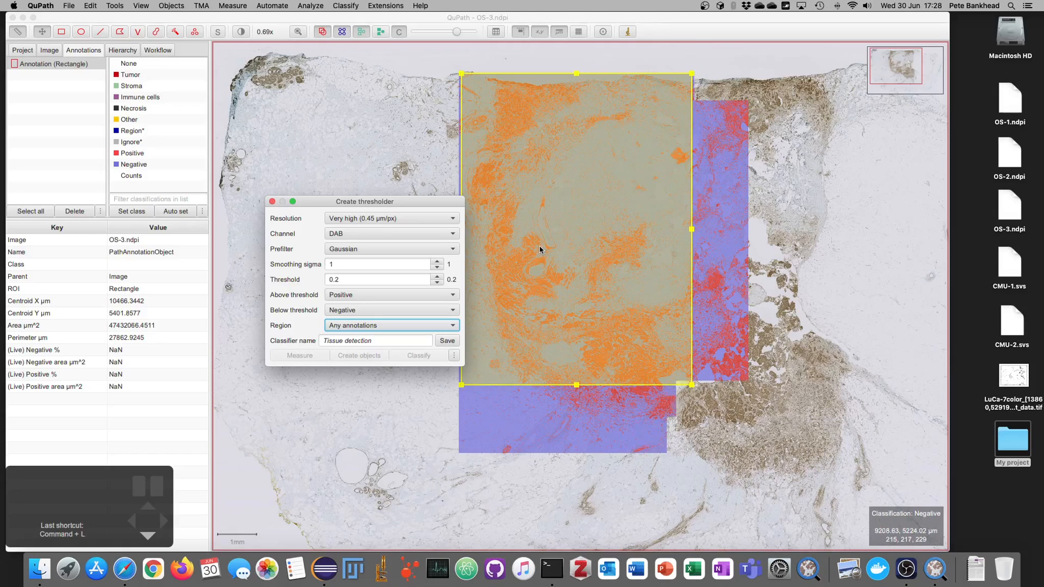
# - Set the thresholder's region back to Everywhere and its resolution to Very low (7.27 µm/px)
pyautogui.click(391, 325)
pyautogui.click(353, 338)
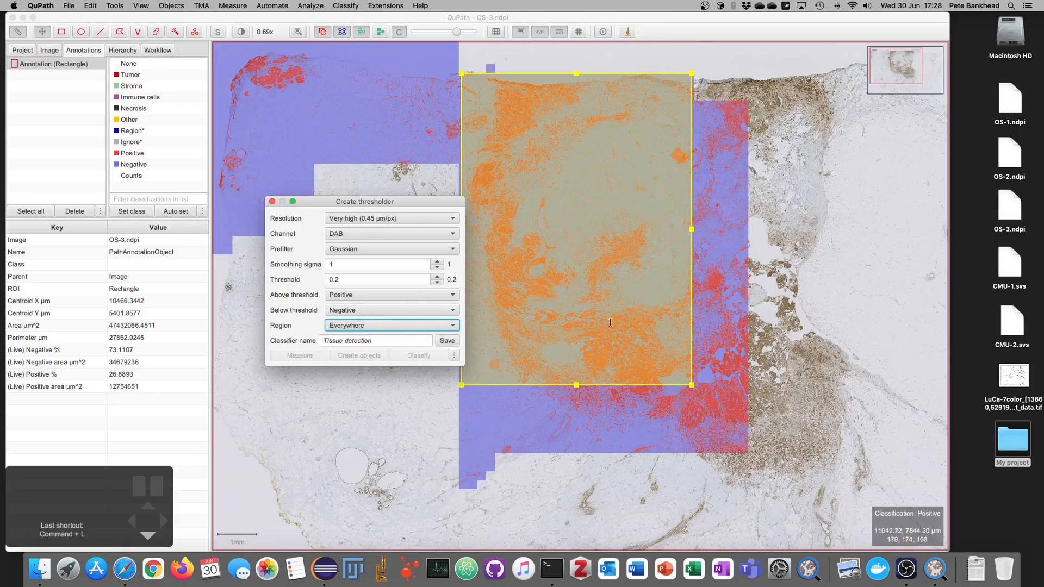
pyautogui.click(374, 218)
pyautogui.click(360, 292)
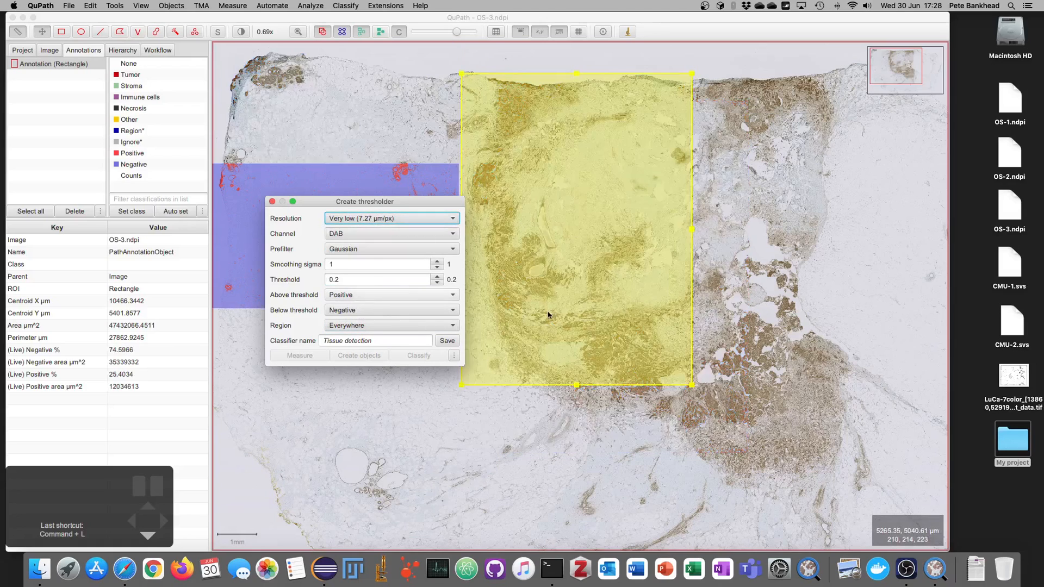
pyautogui.scroll(-3, 590, 266)
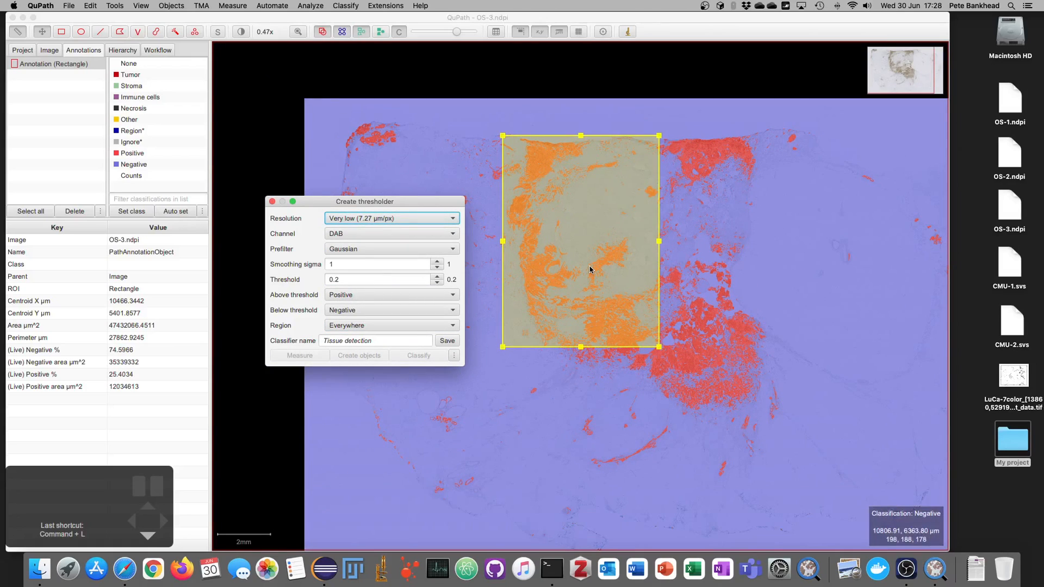
pyautogui.scroll(-2, 590, 268)
pyautogui.scroll(2, 589, 268)
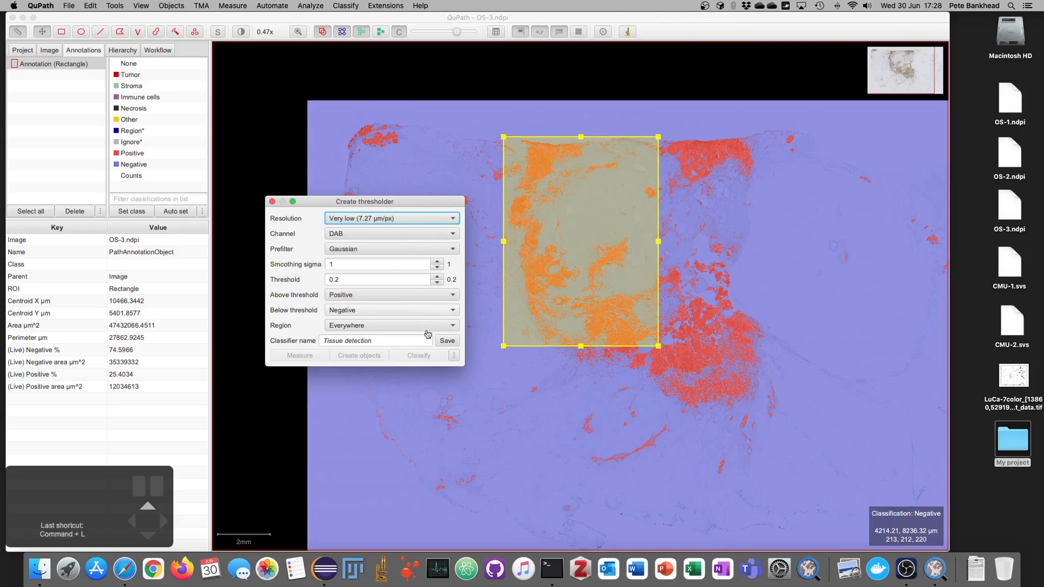
# - Name the classifier "Positive threshold" and save it
pyautogui.tripleClick(413, 341)
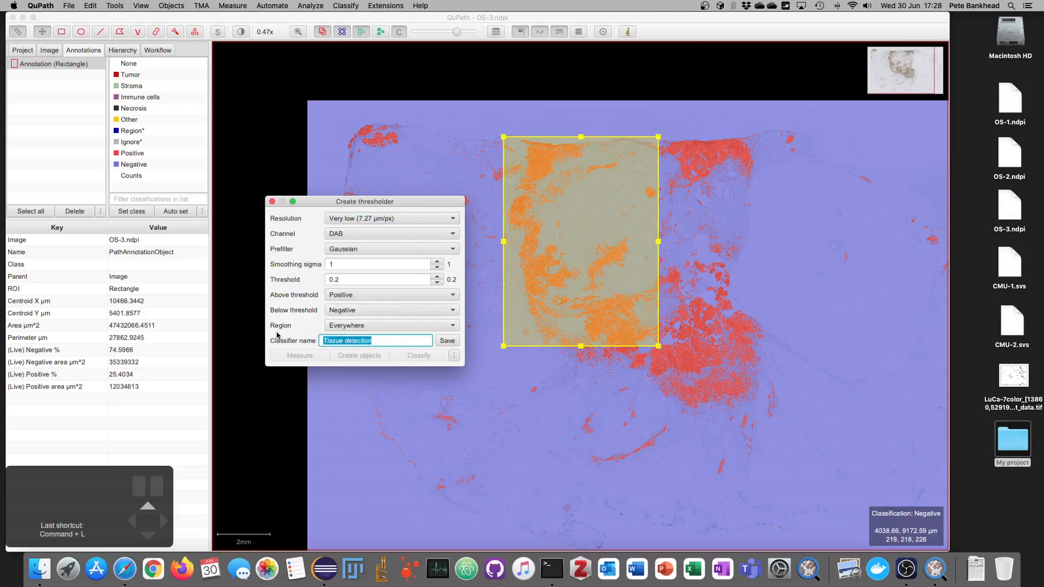
pyautogui.write('Pos')
pyautogui.write('old')
pyautogui.click(446, 340)
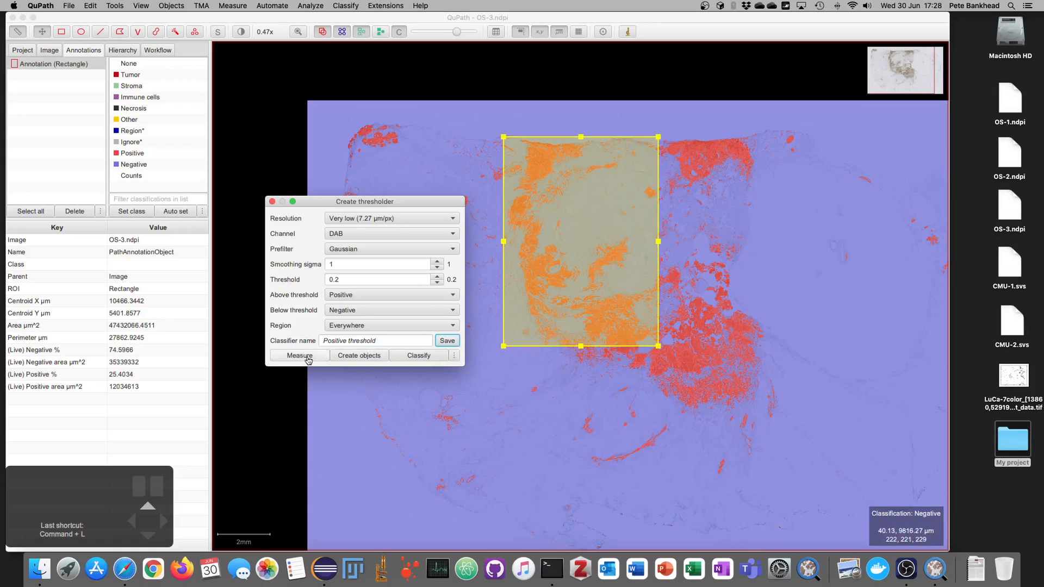
# - Add measurements named "Positive threshold" to the current selection and close the thresholder
pyautogui.click(307, 356)
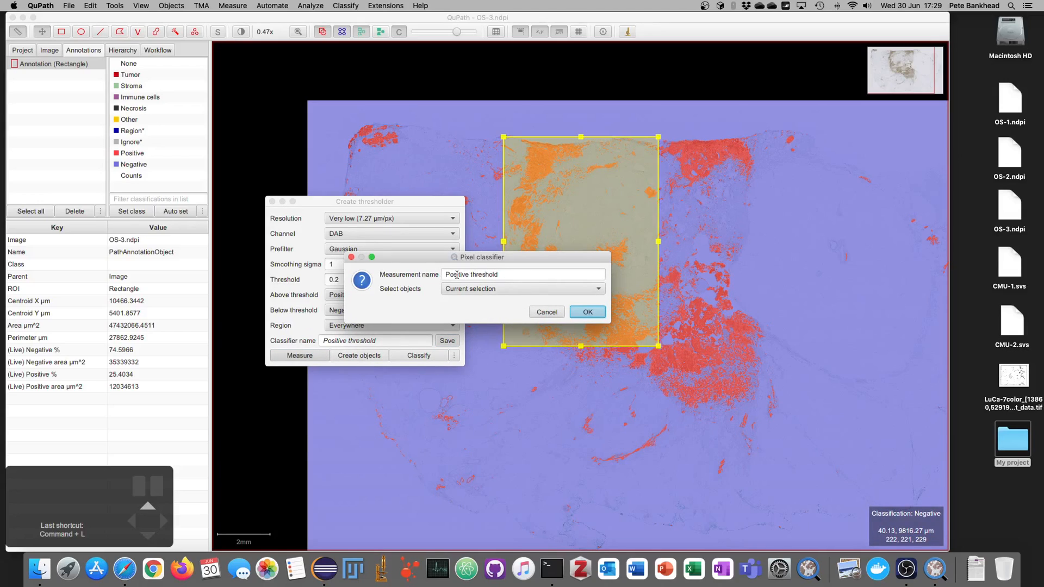
pyautogui.click(586, 313)
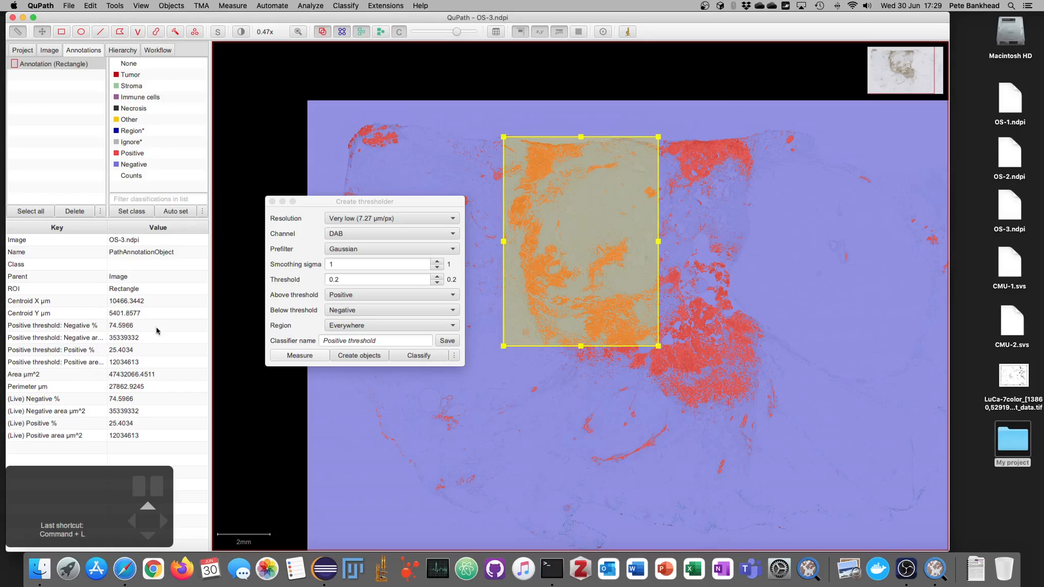
pyautogui.click(272, 201)
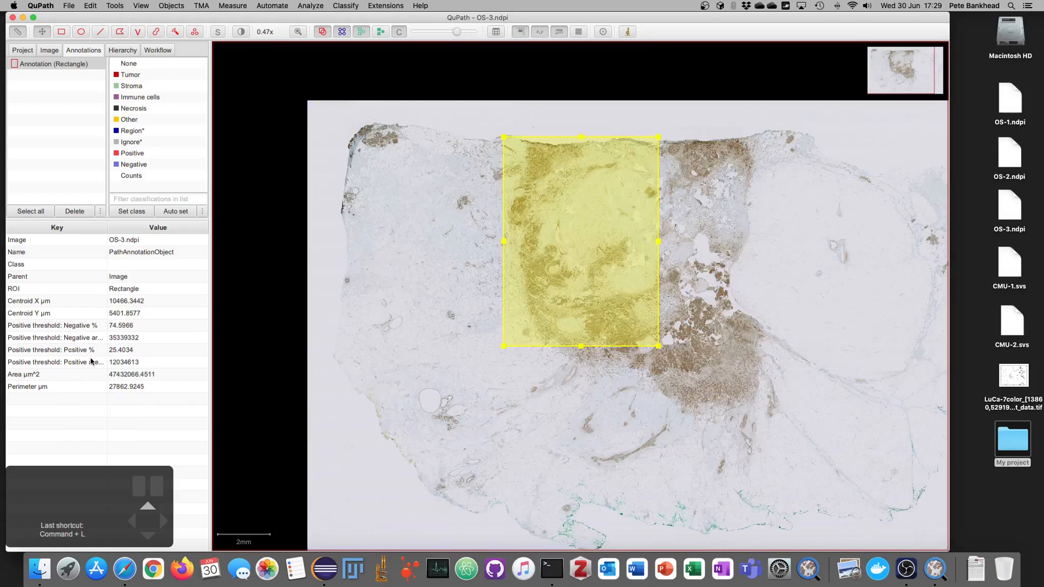